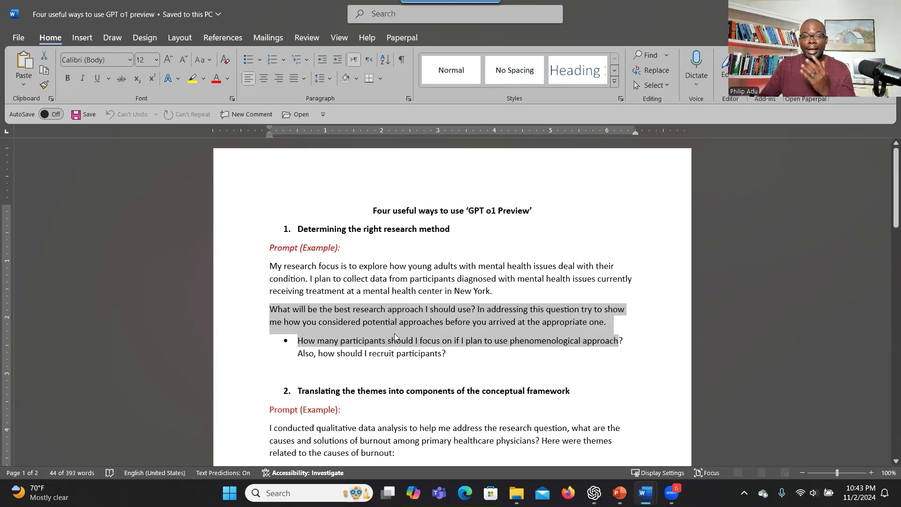
# Step: Copy the full example prompt for determining the right research method, and switch to ChatGPT with its chat history sidebar shown
pyautogui.moveTo(444, 362); pyautogui.dragTo(270, 266)
pyautogui.rightClick(283, 274)
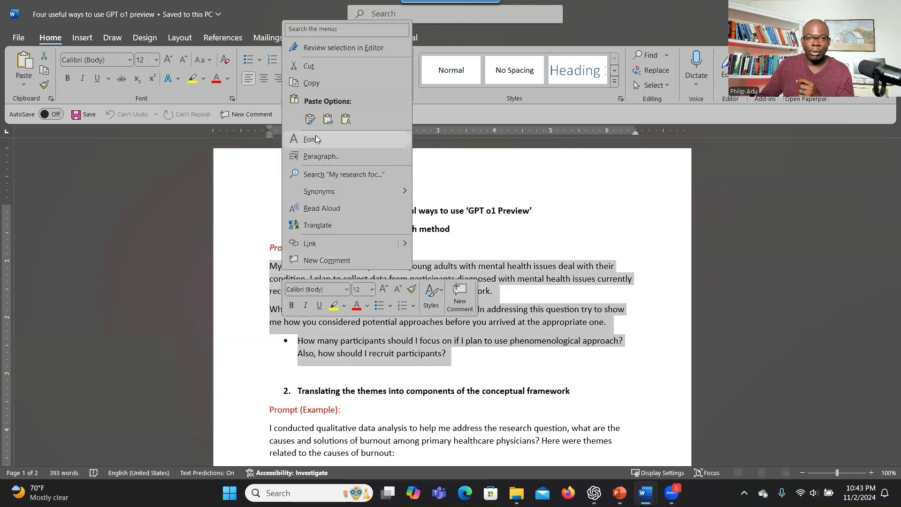
pyautogui.click(317, 83)
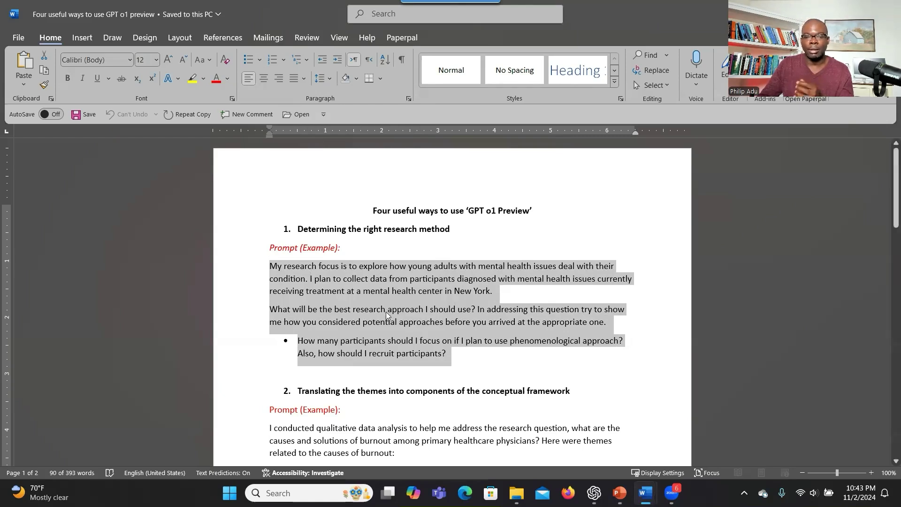
pyautogui.click(594, 493)
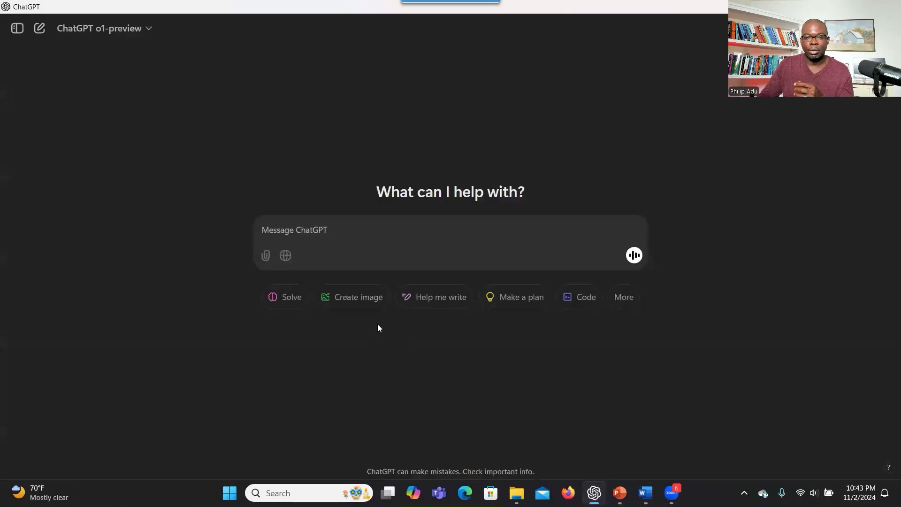
pyautogui.click(19, 29)
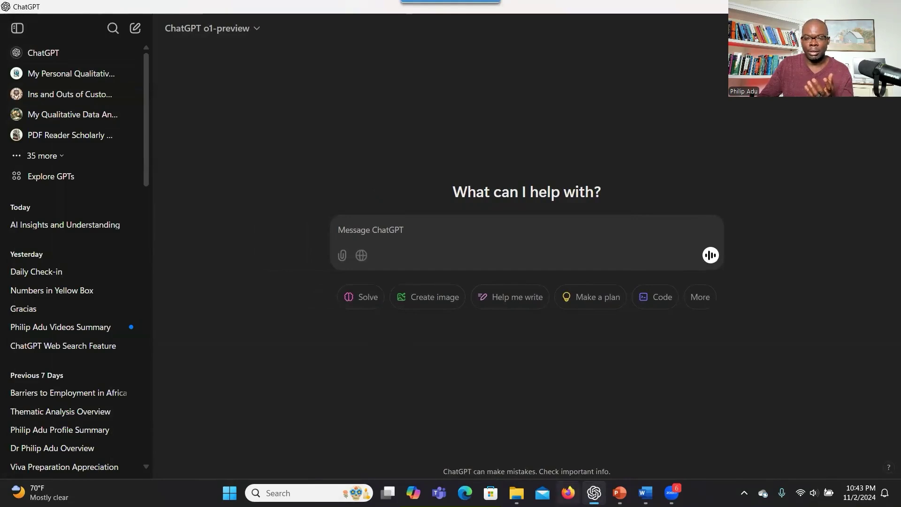
# Step: Open chatgpt.com in Firefox to view the web version, and return to the ChatGPT desktop app
pyautogui.click(568, 493)
pyautogui.click(263, 36)
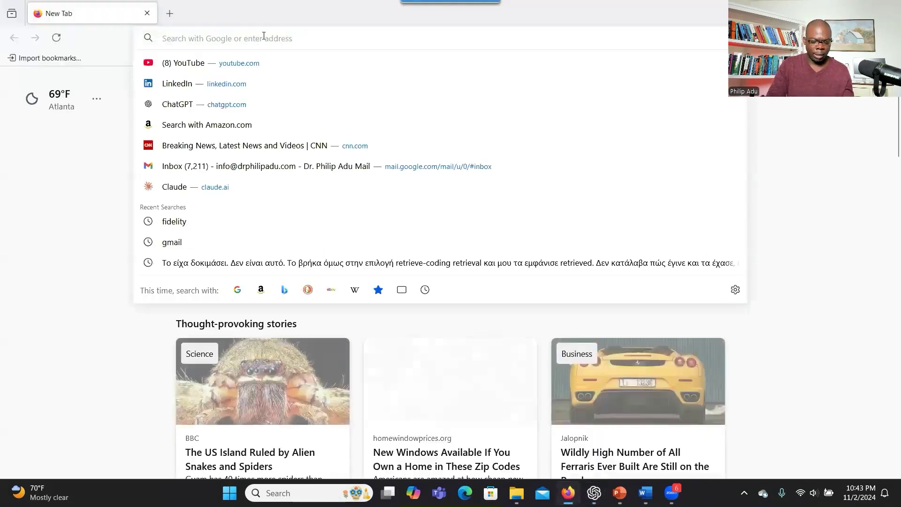
pyautogui.write('chatgpt.com')
pyautogui.press('Return')
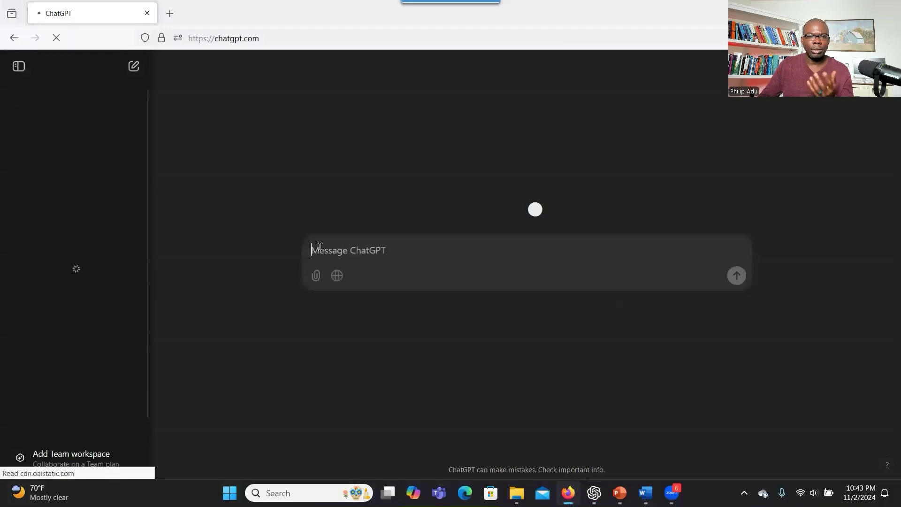
pyautogui.click(594, 493)
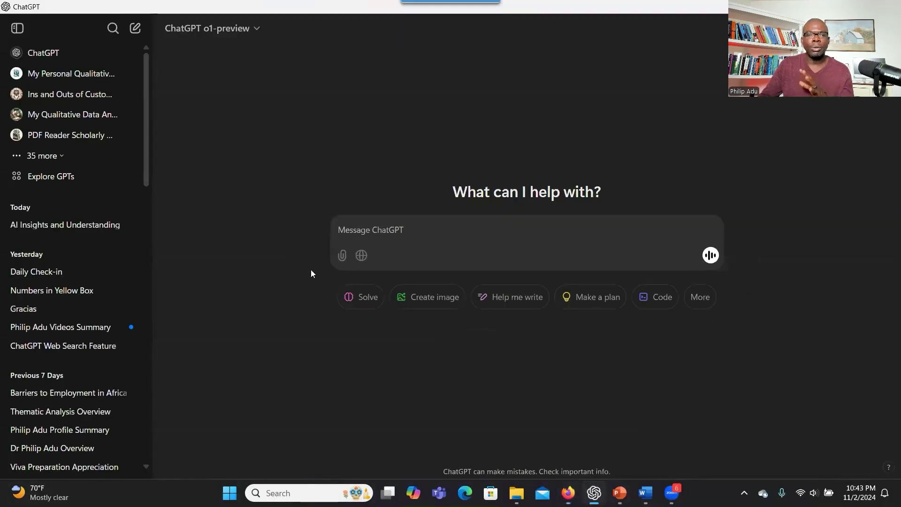
# Step: Select the o1-preview model and submit the copied prompt about the best research approach, participant numbers and recruitment
pyautogui.click(217, 39)
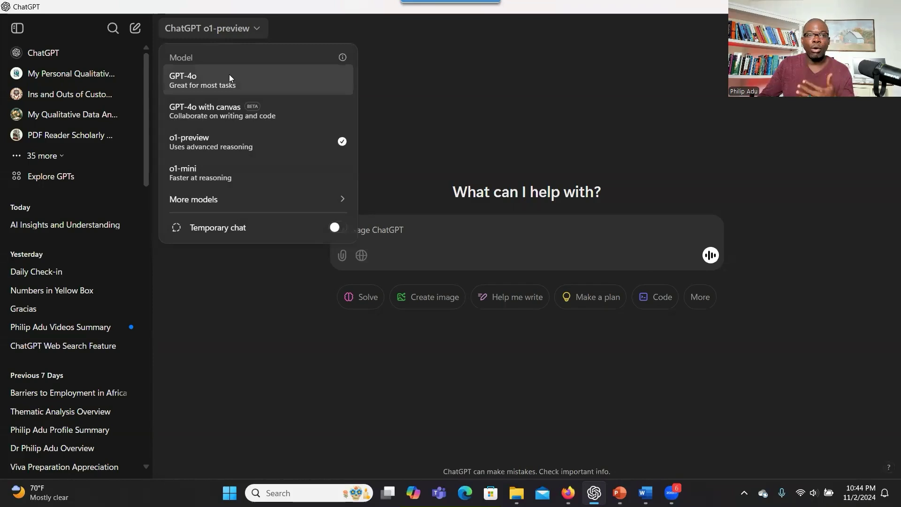
pyautogui.click(235, 153)
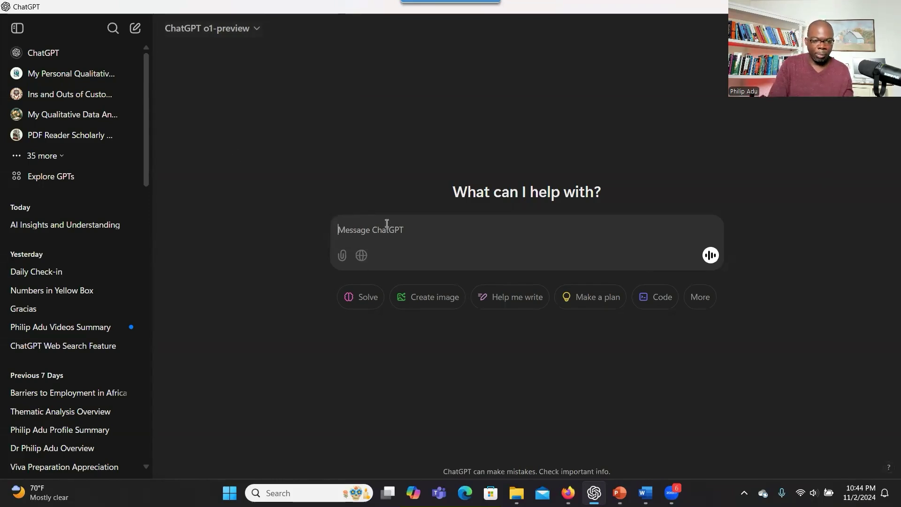
pyautogui.write('My research focus is to explore how young adults with mental health issues deal with their condition. I plan to collect data from participants diagnosed with mental health issues currently receiving treatment at a mental health center in New York. What will be the best research approach I should use? In addressing this question try to show me how you considered potential approaches before you arrived at the appropriate one. • How many participants should I focus on if I plan to use phenomenological approach? Also, how should I recruit participants?')
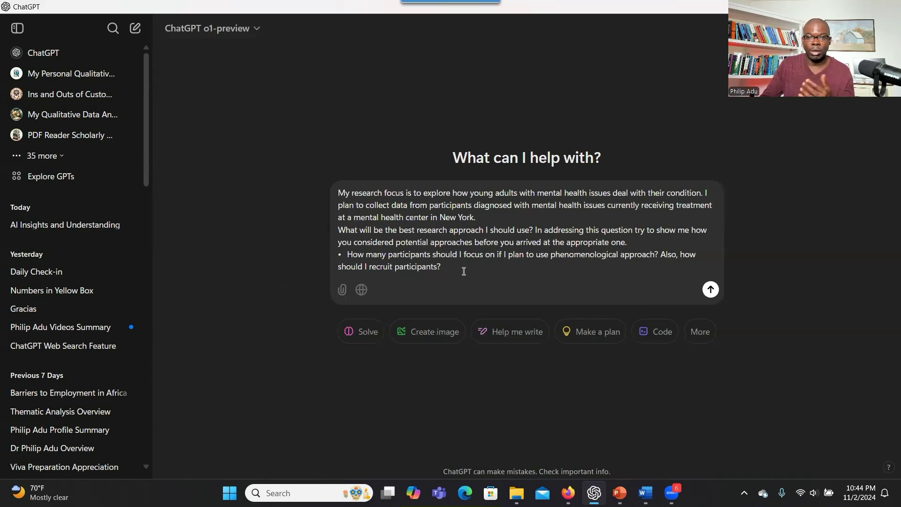
pyautogui.click(711, 289)
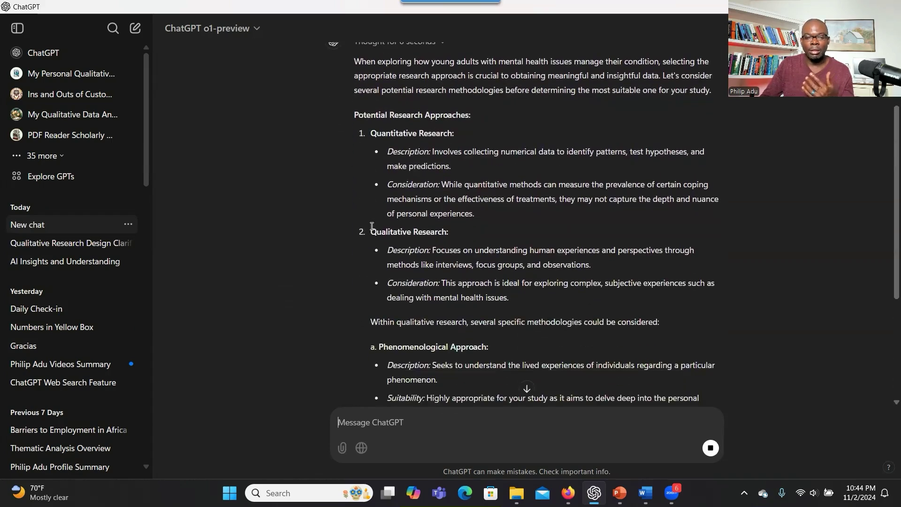
# Step: Examine the response's potential research approaches and its conclusion, highlighting the phenomenological study and phenomenological approach wording
pyautogui.scroll(3, 372, 223)
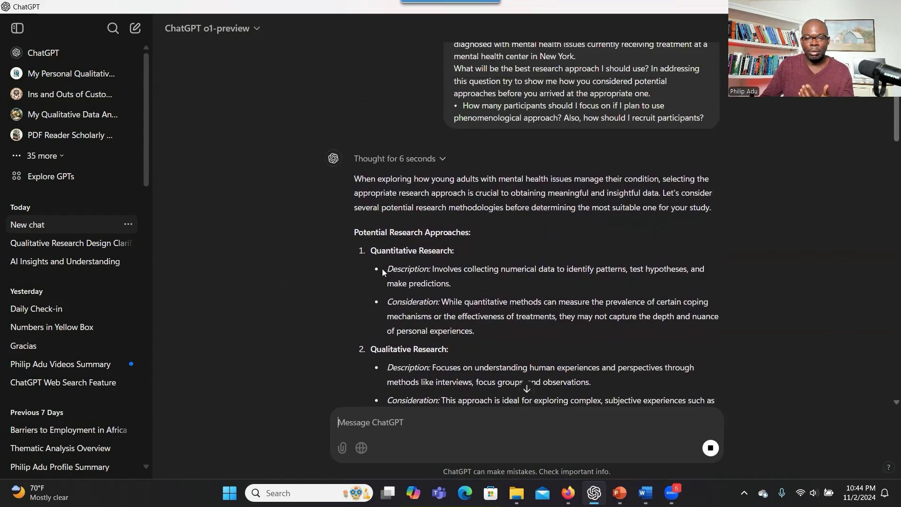
pyautogui.scroll(-2, 382, 269)
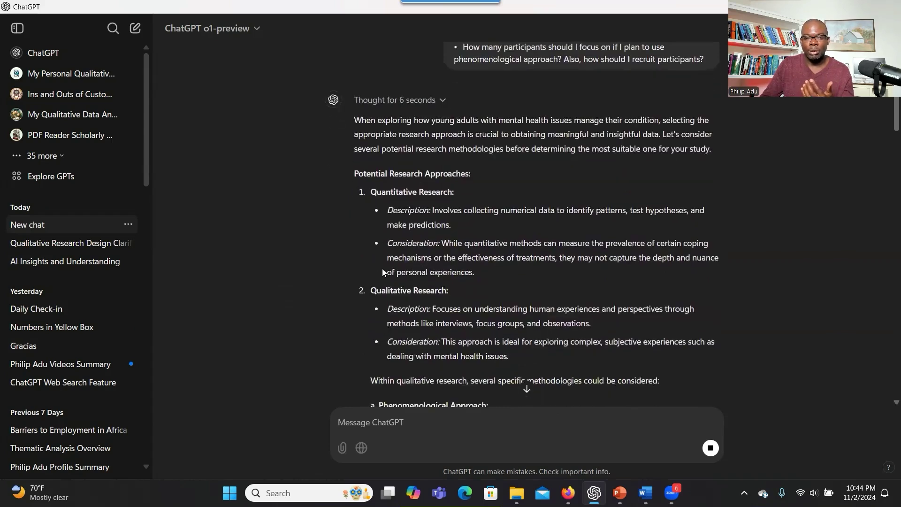
pyautogui.scroll(2, 379, 211)
pyautogui.scroll(-4, 381, 224)
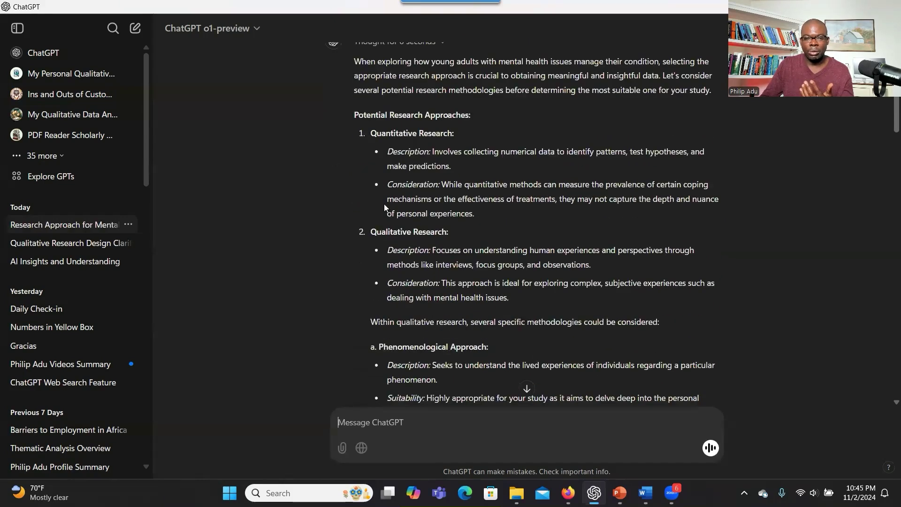
pyautogui.scroll(-6, 394, 237)
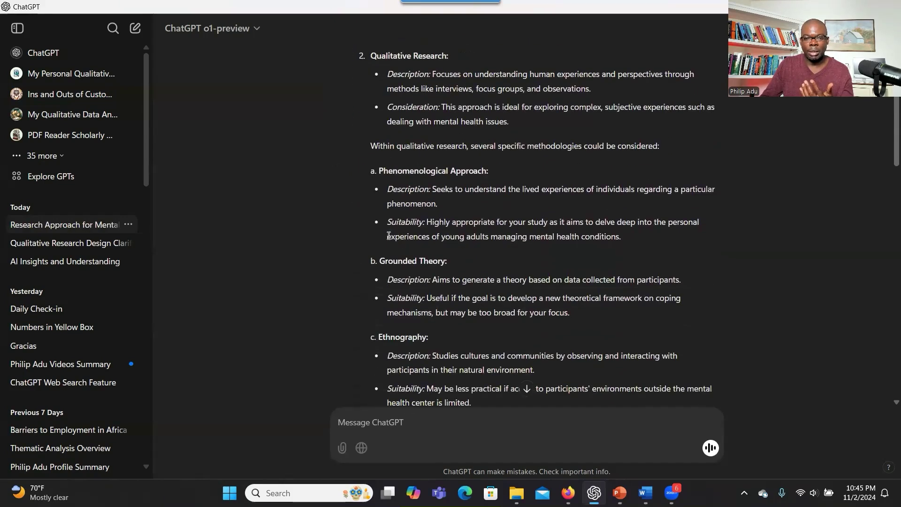
pyautogui.scroll(-4, 393, 224)
pyautogui.scroll(-6, 392, 224)
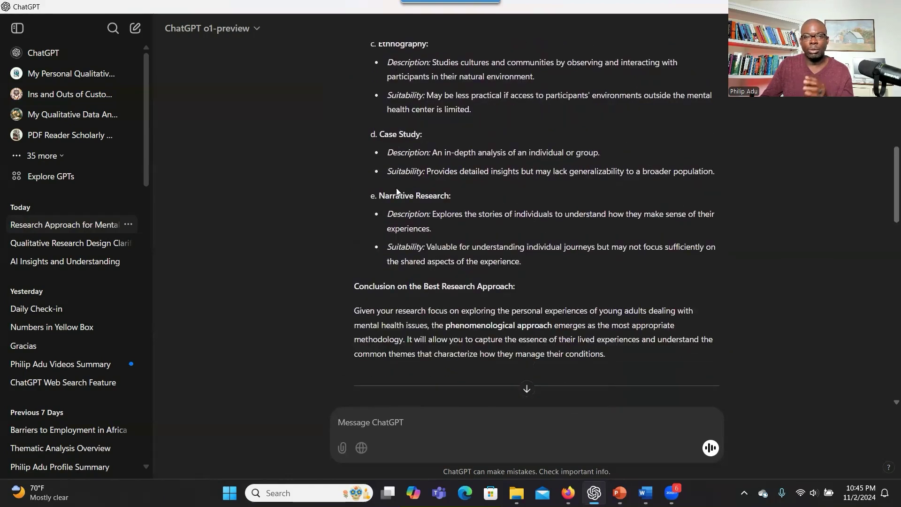
pyautogui.scroll(-4, 399, 202)
pyautogui.scroll(-4, 405, 215)
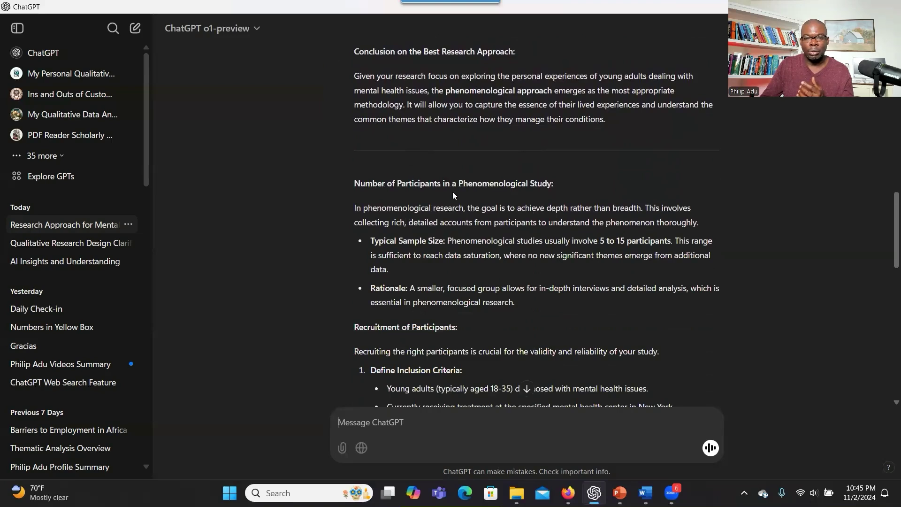
pyautogui.moveTo(458, 182); pyautogui.dragTo(546, 184)
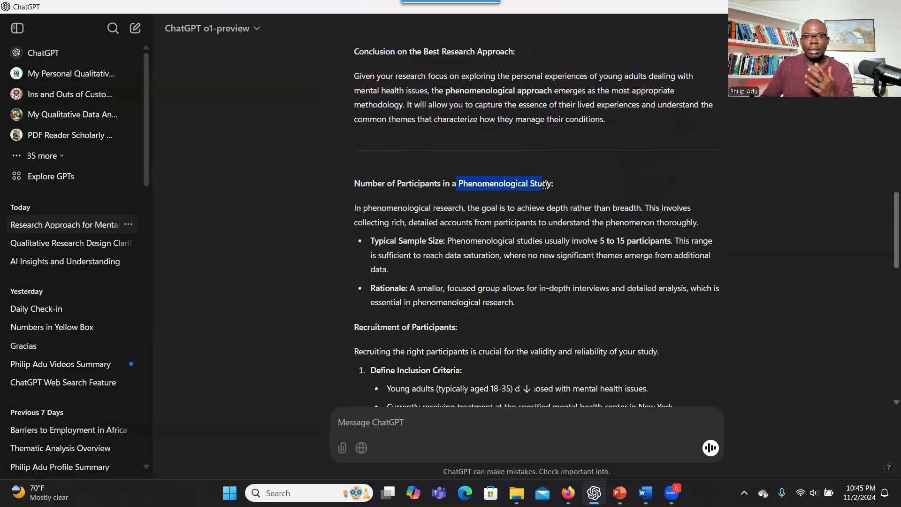
pyautogui.moveTo(452, 92); pyautogui.dragTo(550, 92)
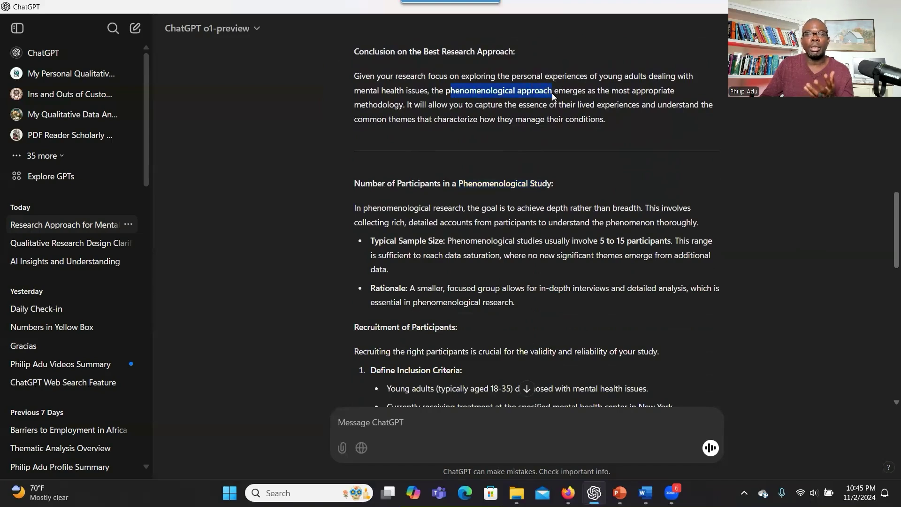
# Step: Review how the response compares the qualitative methodologies, and highlight the reasoning for the phenomenological approach in the conclusion
pyautogui.scroll(7, 490, 117)
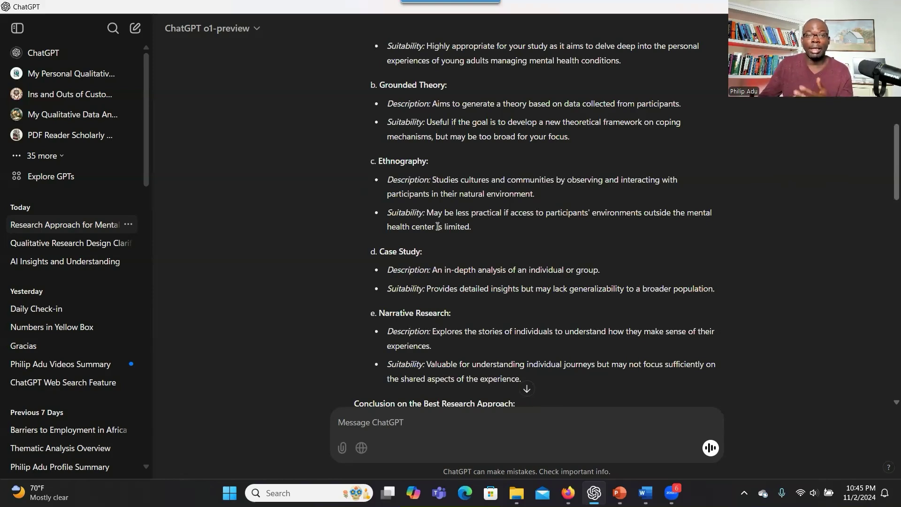
pyautogui.scroll(-1, 437, 227)
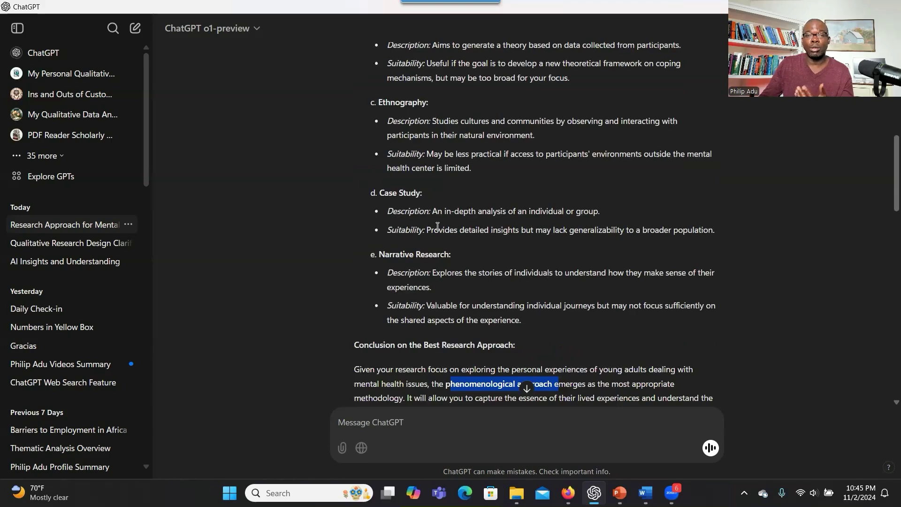
pyautogui.scroll(3, 438, 227)
pyautogui.scroll(1, 438, 224)
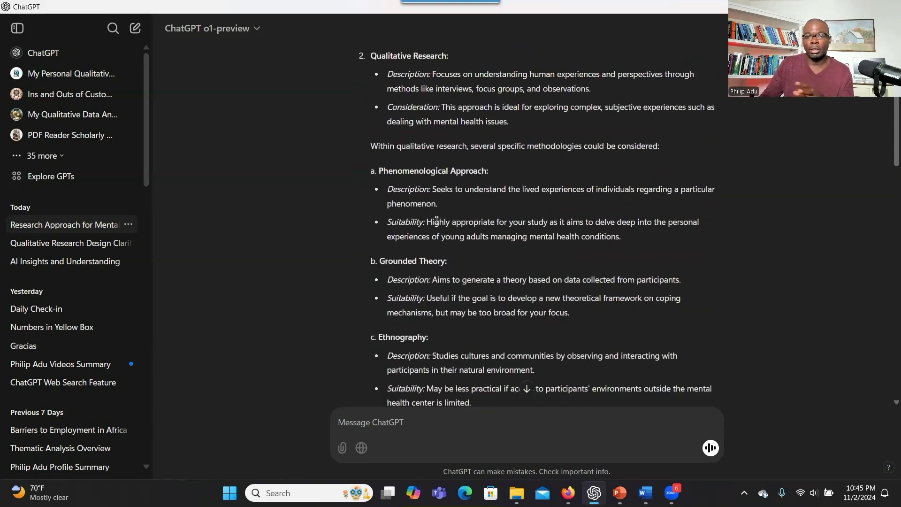
pyautogui.scroll(-6, 436, 221)
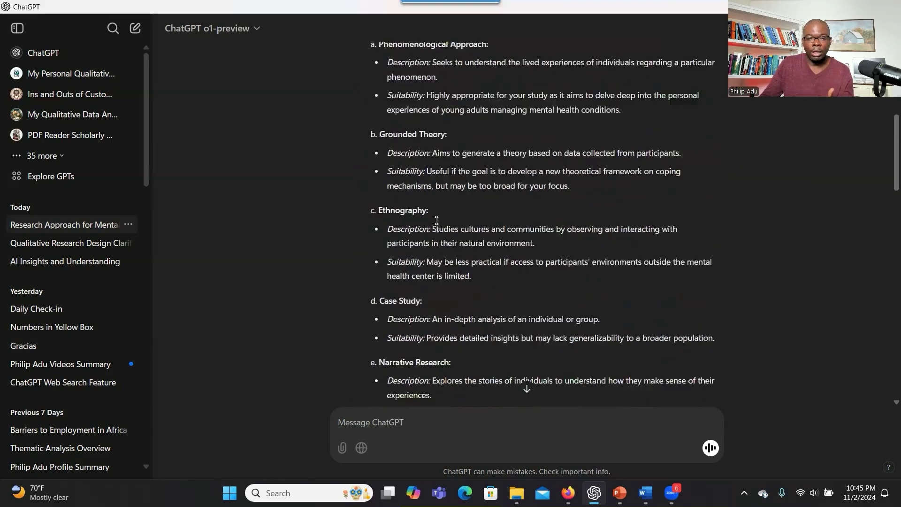
pyautogui.scroll(-1, 438, 232)
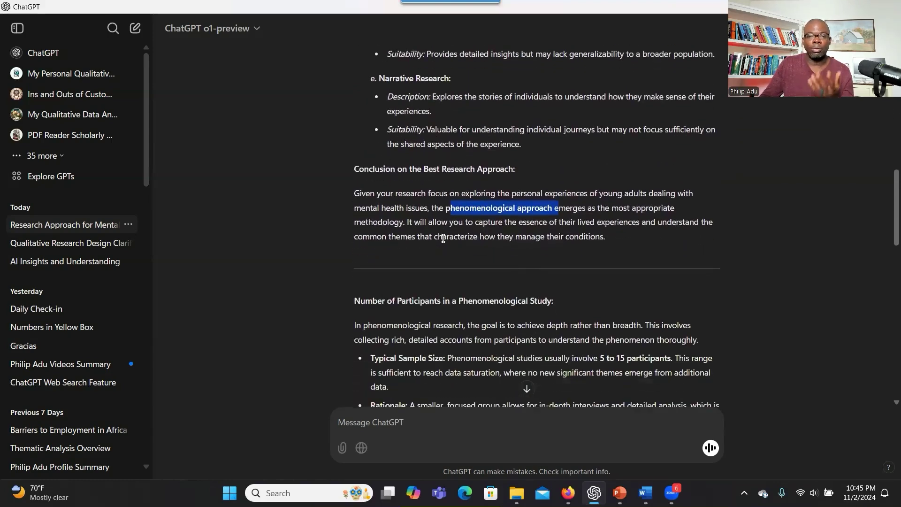
pyautogui.moveTo(446, 211); pyautogui.dragTo(573, 222)
# Step: Examine the response's sections on sample size, participant recruitment, ethical considerations and final recommendations
pyautogui.scroll(-1, 544, 233)
pyautogui.scroll(-2, 544, 233)
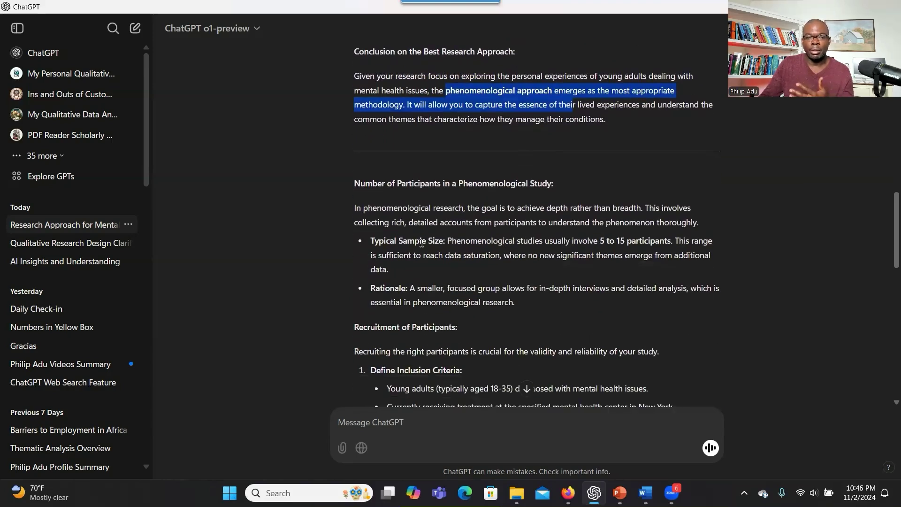
pyautogui.scroll(-2, 421, 242)
pyautogui.scroll(-1, 420, 228)
pyautogui.scroll(2, 615, 200)
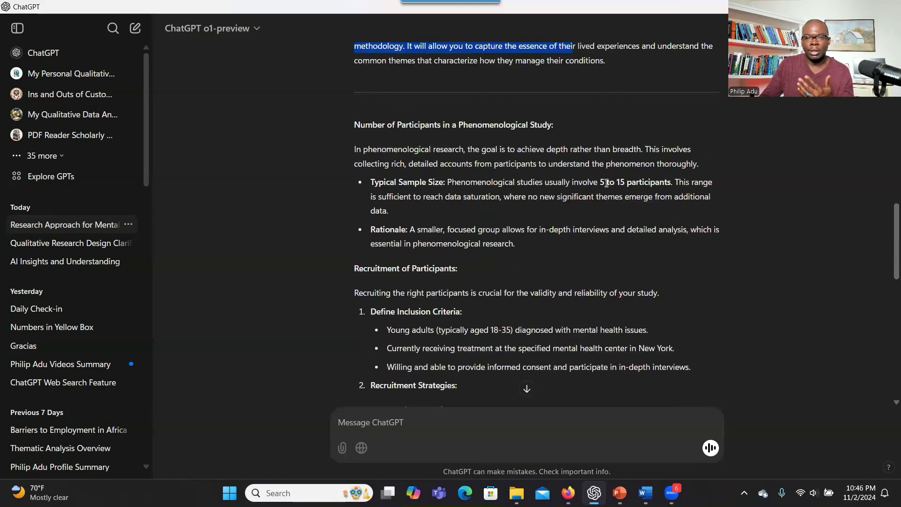
pyautogui.moveTo(605, 182); pyautogui.dragTo(624, 183)
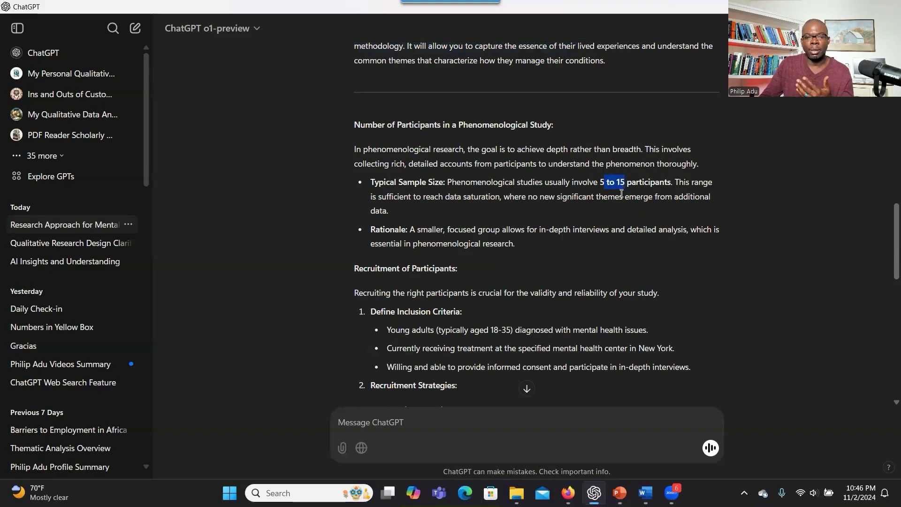
pyautogui.scroll(-2, 555, 233)
pyautogui.scroll(-1, 555, 234)
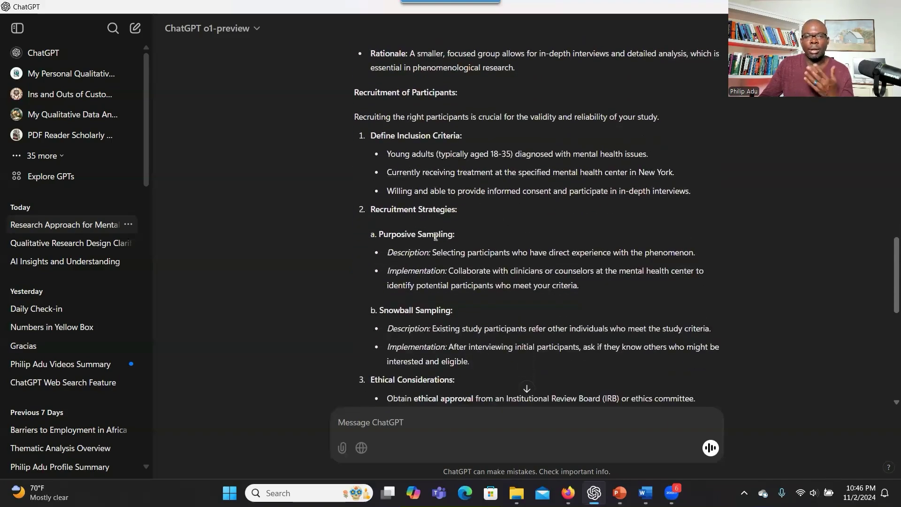
pyautogui.scroll(-1, 436, 235)
pyautogui.scroll(-3, 436, 236)
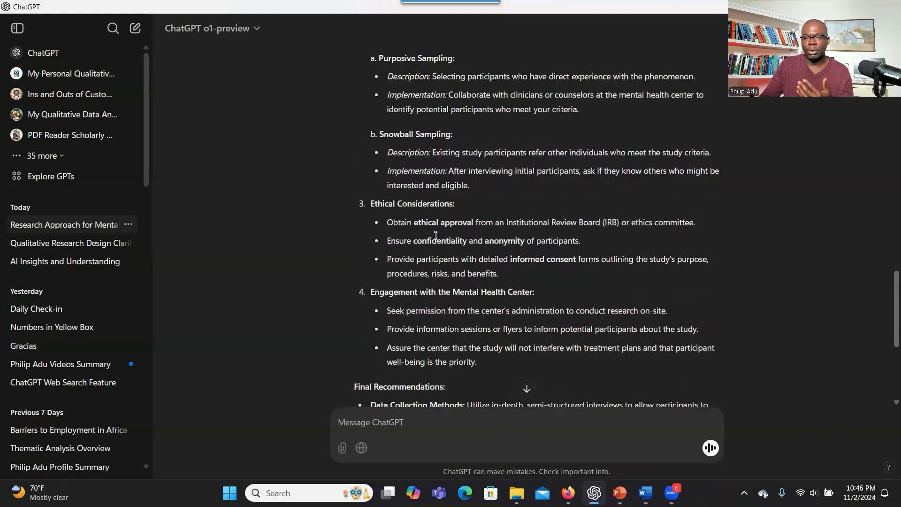
pyautogui.scroll(-1, 435, 235)
pyautogui.scroll(-2, 436, 236)
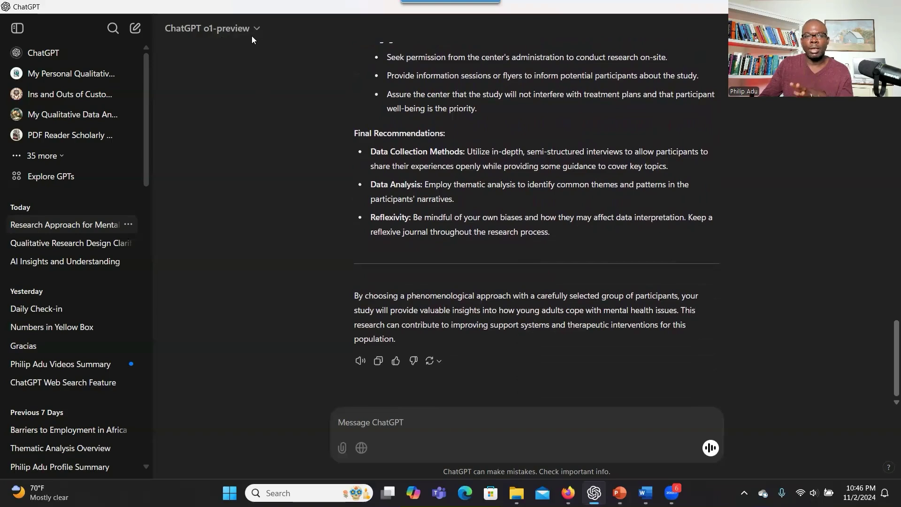
# Step: Switch the current chat's model to GPT-4o and turn on web search for the next message
pyautogui.click(249, 35)
pyautogui.click(449, 218)
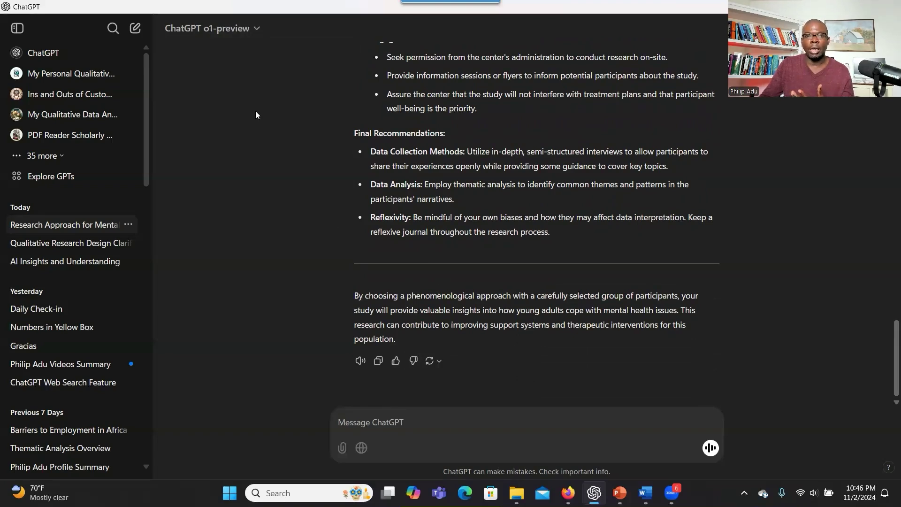
pyautogui.click(230, 33)
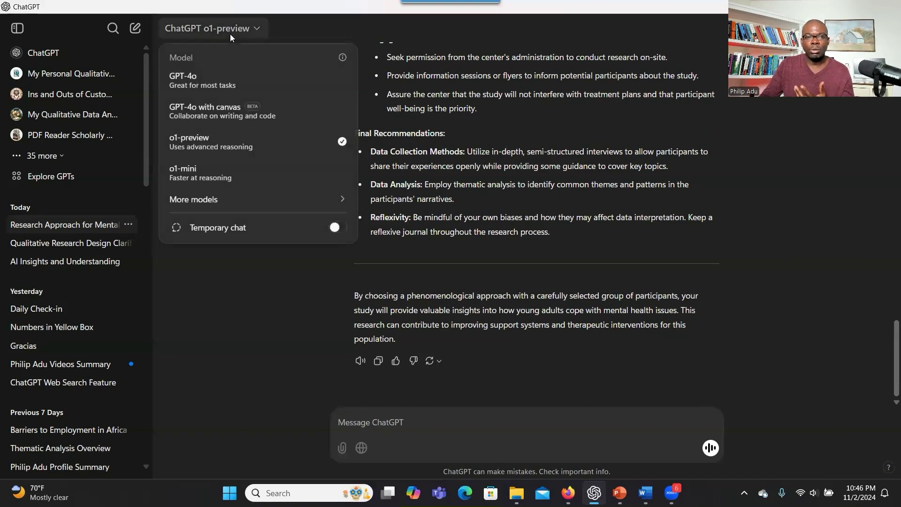
pyautogui.click(224, 83)
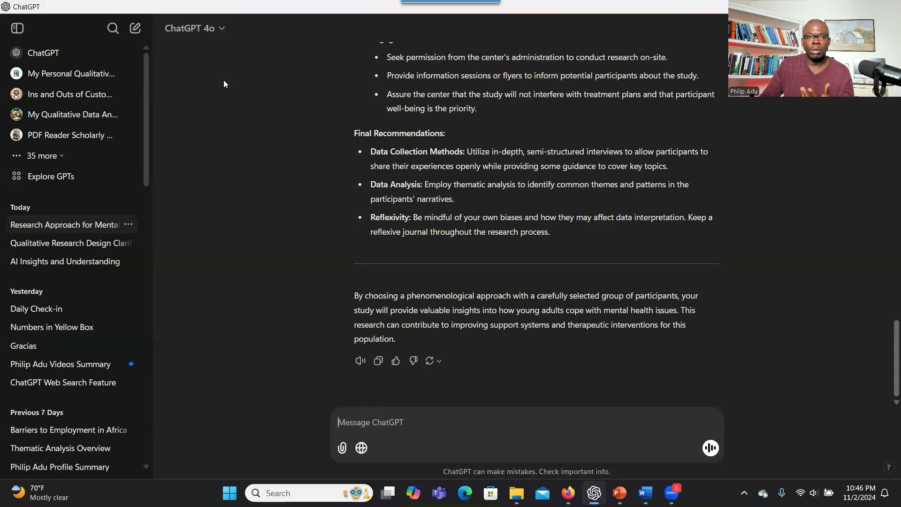
pyautogui.click(363, 449)
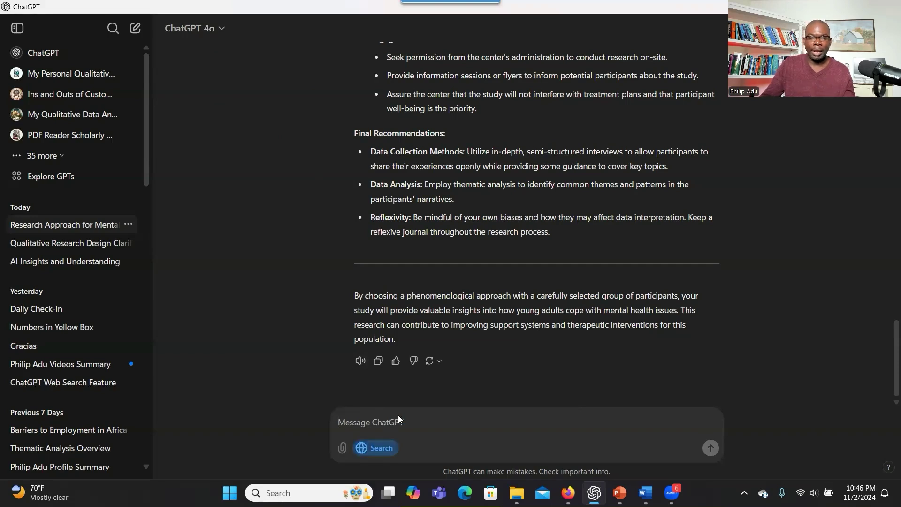
# Step: Ask ChatGPT "Can you provide online research resources in support of this output you have provided?"
pyautogui.write('can you provide o')
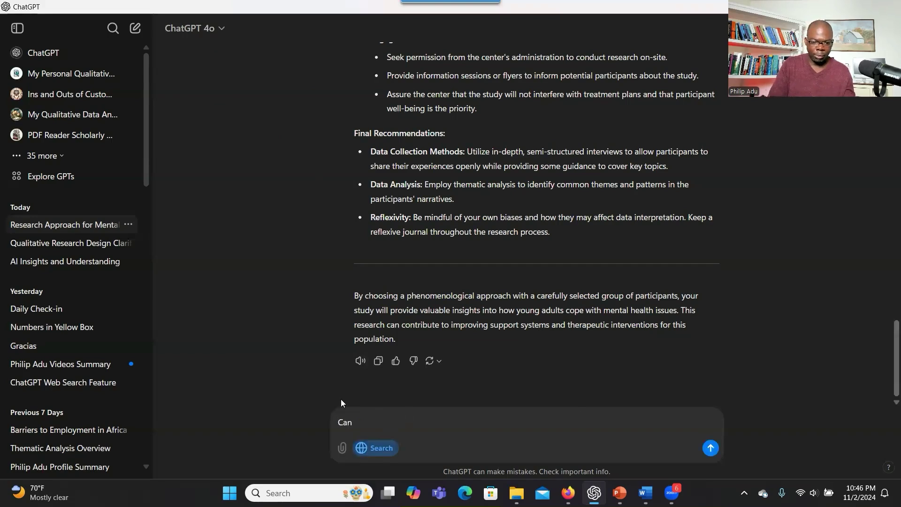
pyautogui.write('nline r')
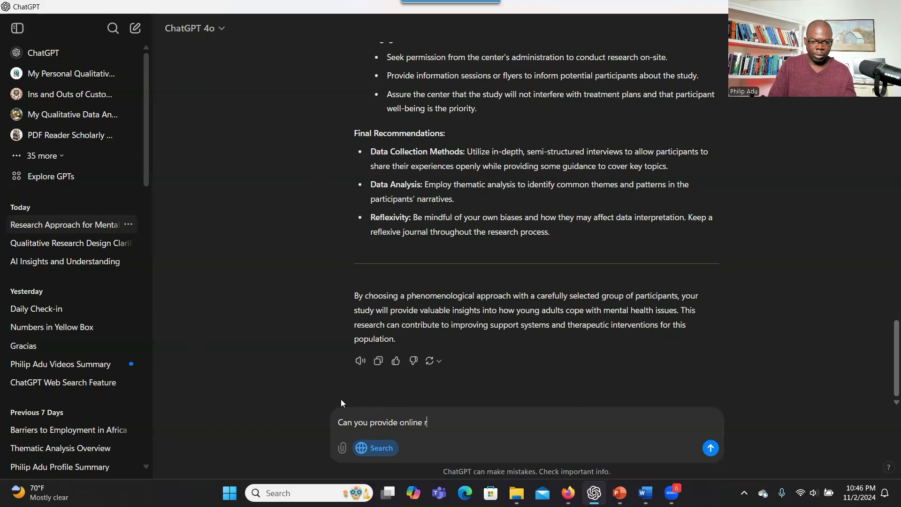
pyautogui.write('esearch resources in ')
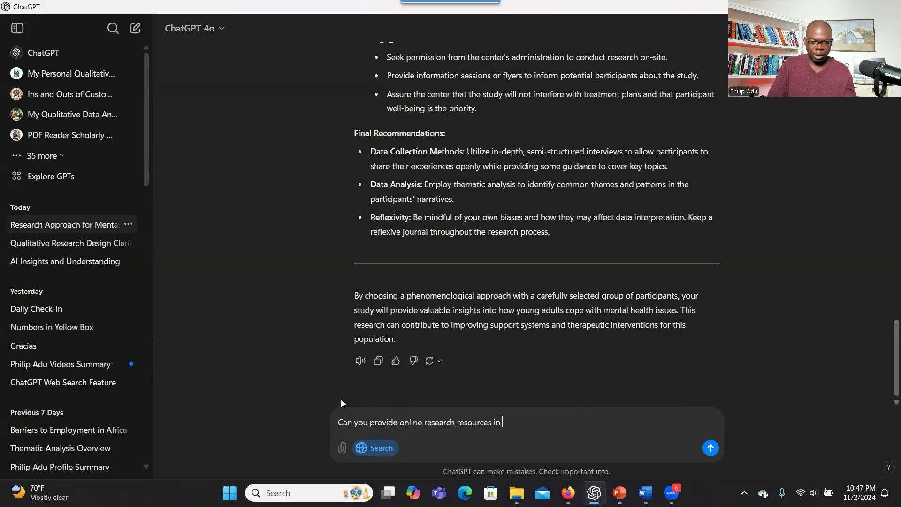
pyautogui.write('sopport o')
pyautogui.write('f this output you hav')
pyautogui.write('e provided?')
pyautogui.press('Return')
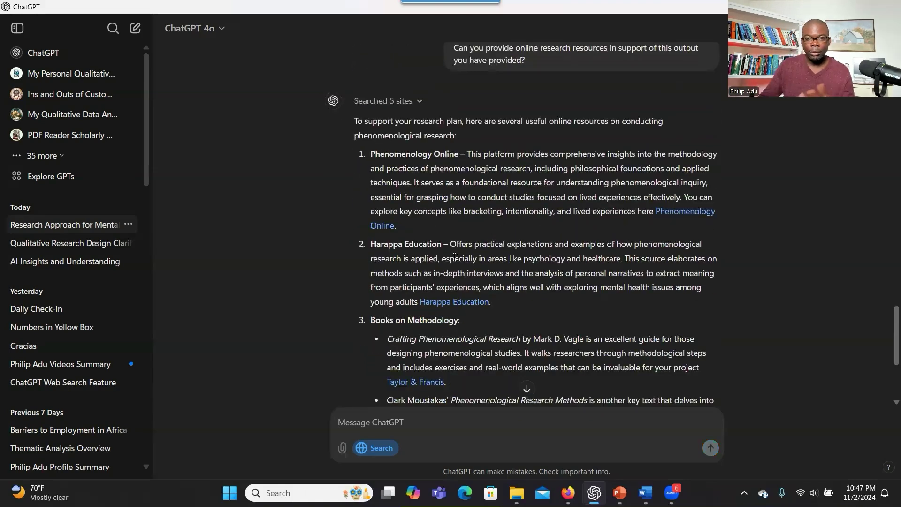
# Step: Open the Phenomenology Online source from the response, then return to ChatGPT and review the remaining recommended resources
pyautogui.click(683, 217)
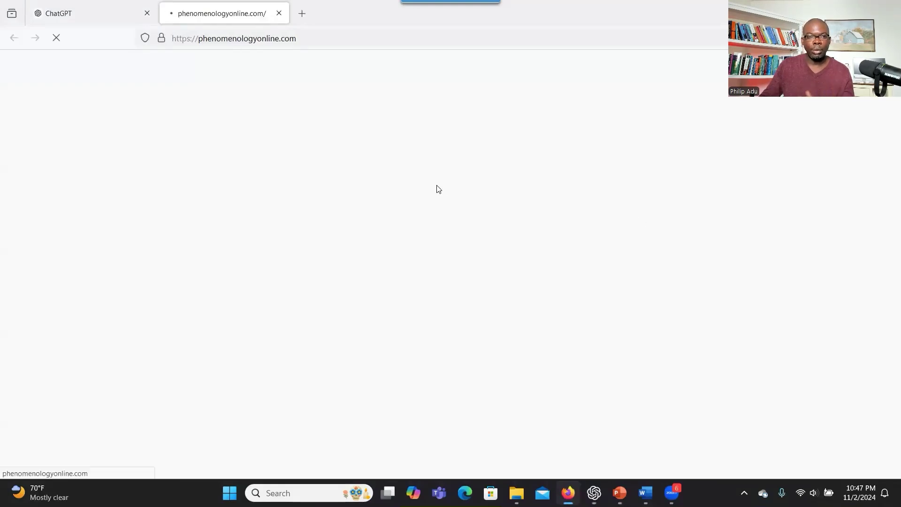
pyautogui.hotkey('alt', 'Tab')
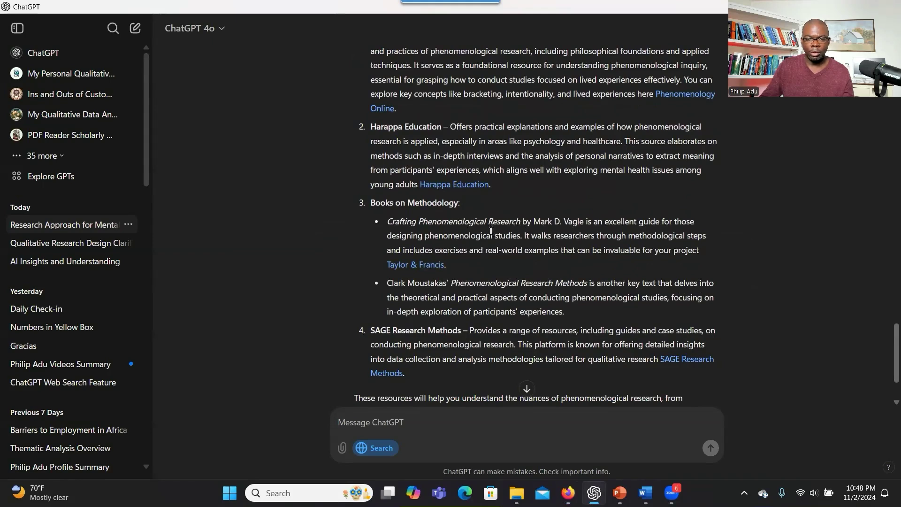
pyautogui.scroll(-2, 422, 263)
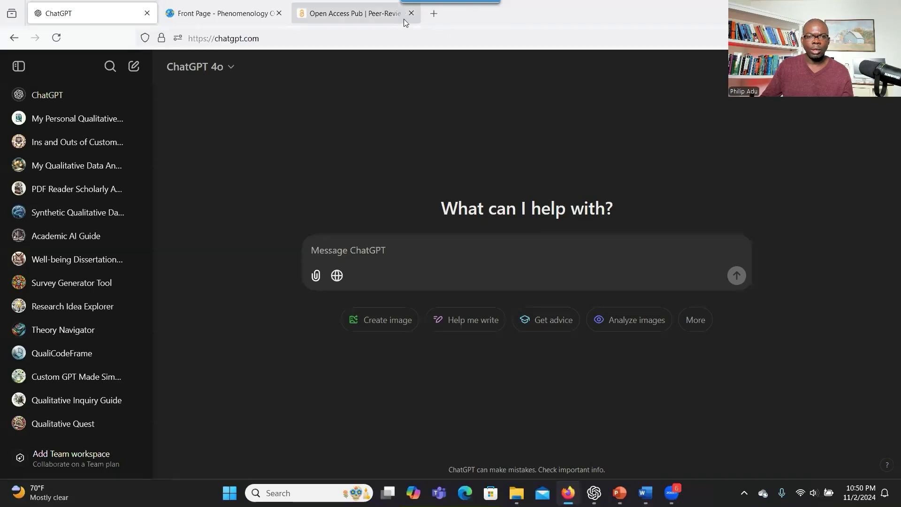
# Step: Close the Open Access Pub page in the browser, and return to the ChatGPT conversation's earlier conclusion on the best research approach
pyautogui.middleClick(405, 22)
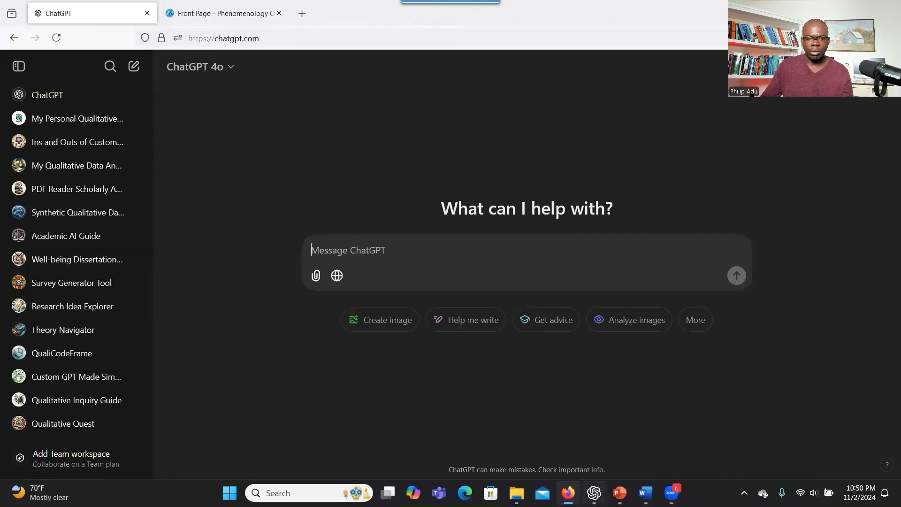
pyautogui.hotkey('alt', 'Tab')
pyautogui.scroll(8, 480, 273)
pyautogui.scroll(6, 482, 274)
pyautogui.scroll(16, 482, 277)
pyautogui.scroll(17, 481, 274)
pyautogui.scroll(3, 485, 274)
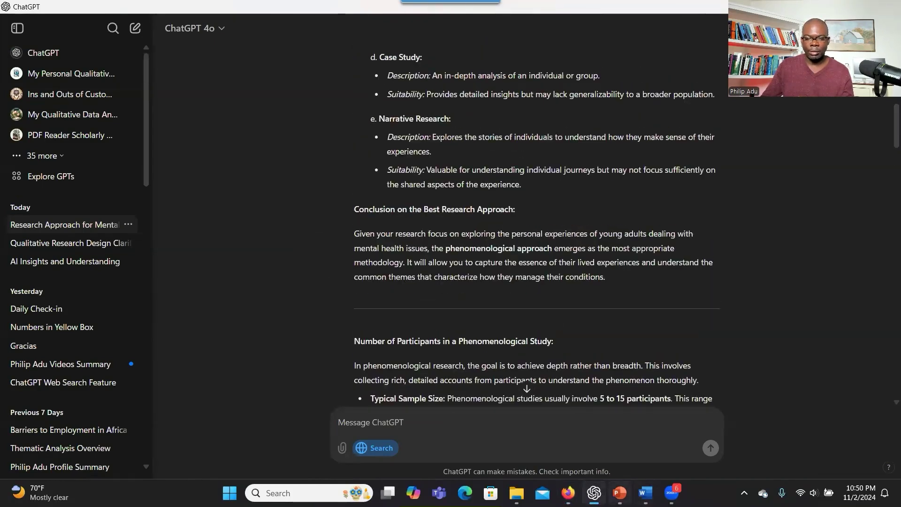
# Step: Switch to the PowerPoint presentation and show slide 3, "Translating Themes to Framework"
pyautogui.hotkey('alt', 'Tab')
pyautogui.scroll(-1, 400, 322)
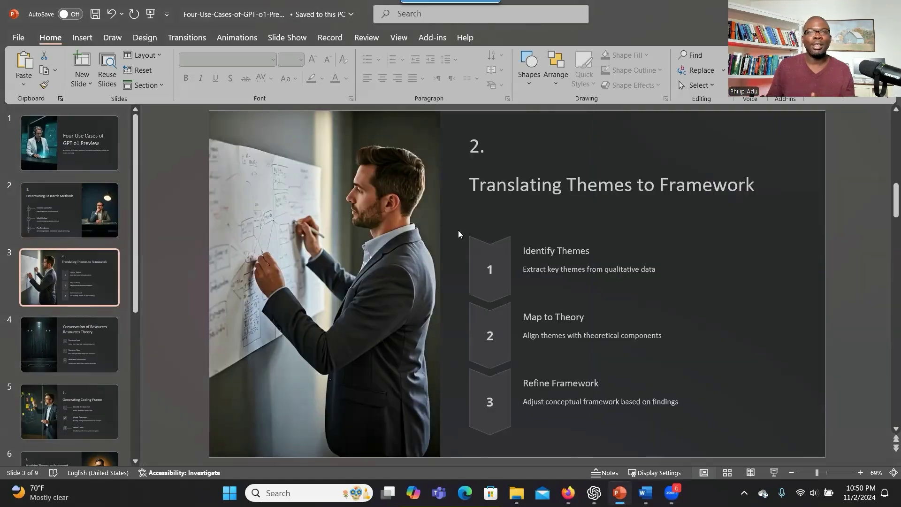